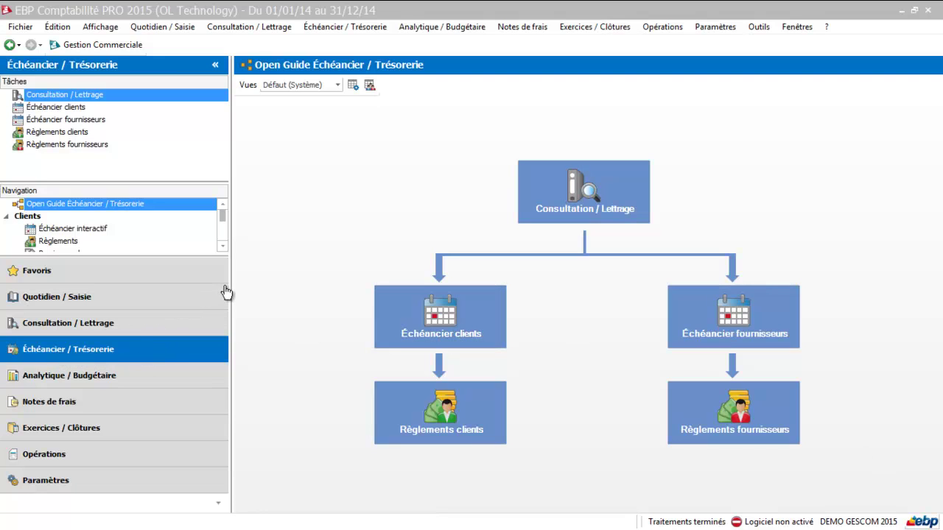
- Open the list of bank reconciliations (Rapprochement bancaire) from the Trésorerie section
left_click(222, 247)
left_click(222, 247)
left_click(222, 247)
left_click(221, 248)
left_click(222, 247)
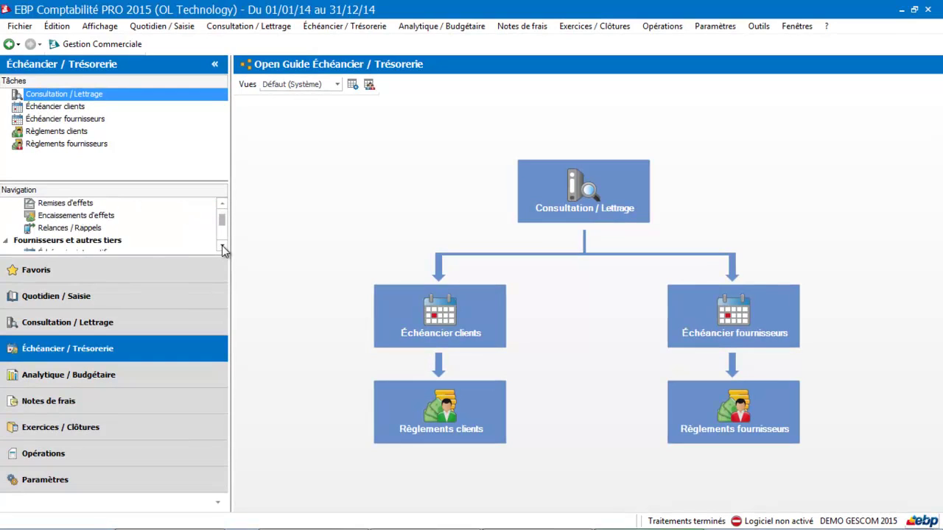
left_click(222, 247)
left_click(222, 247)
left_click(221, 247)
left_click(221, 248)
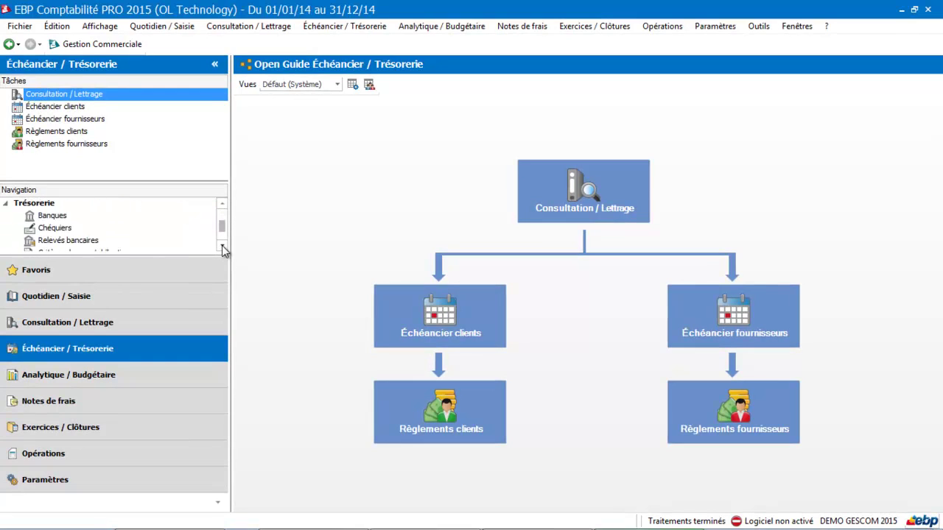
left_click(222, 247)
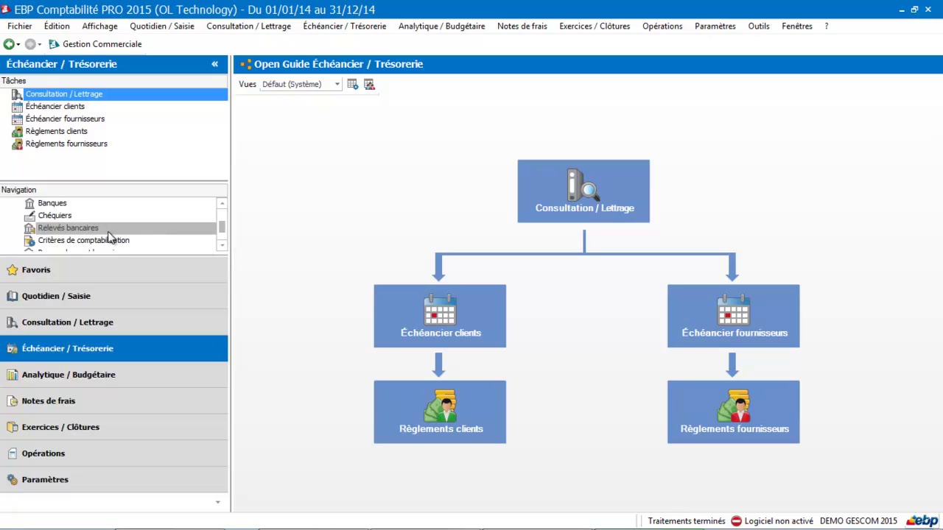
left_click(221, 248)
left_click(165, 241)
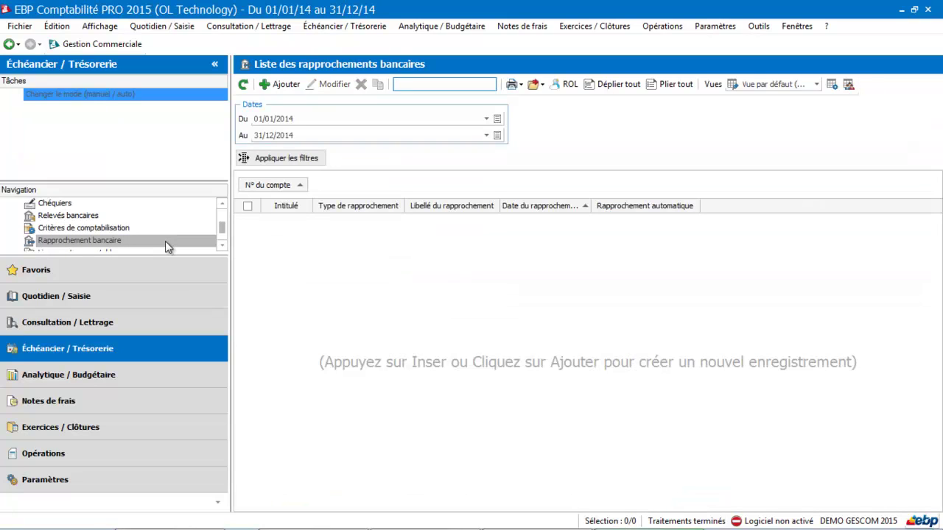
- Set the date range of the bank reconciliation list to 01/08/2014 through 31/08/2014
left_click(486, 119)
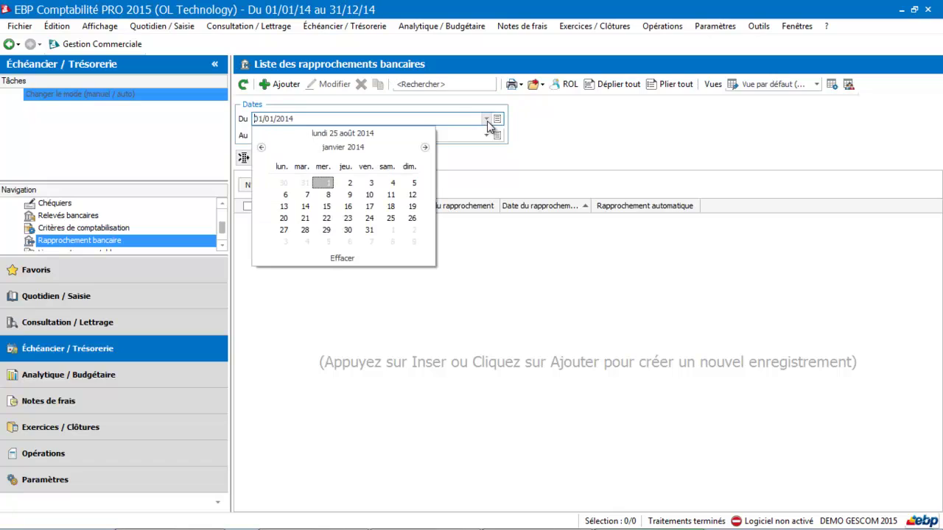
left_click(342, 149)
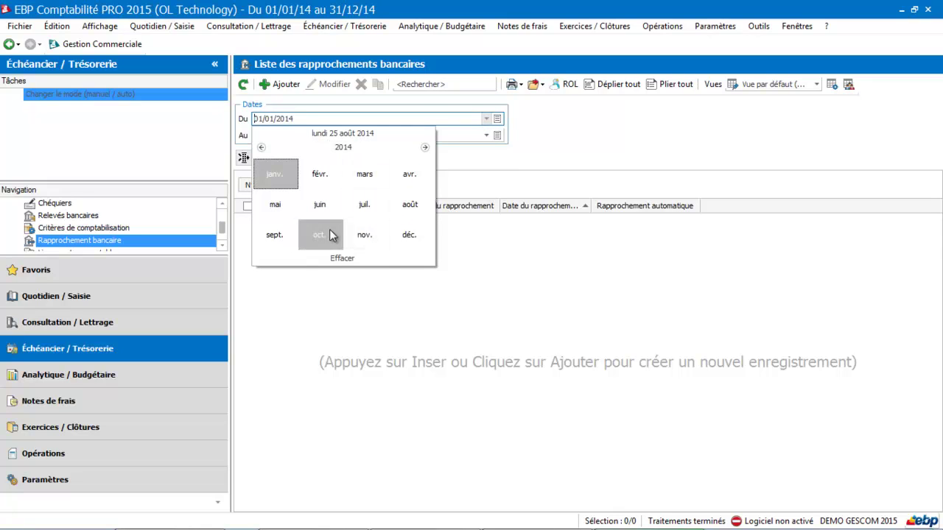
left_click(408, 205)
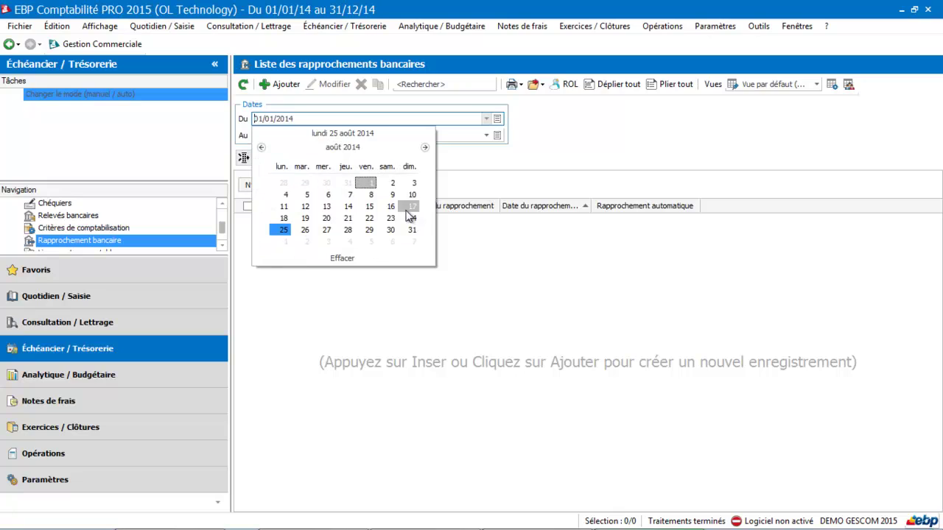
left_click(365, 183)
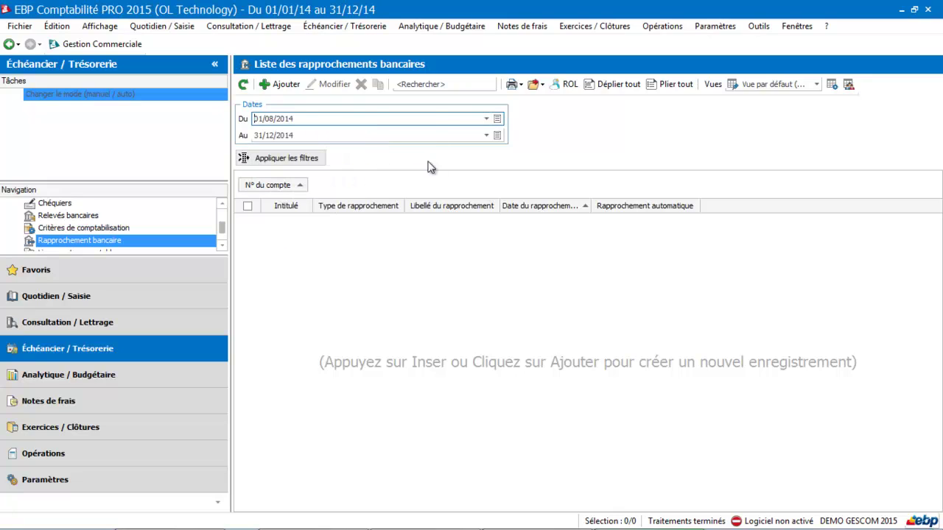
left_click(486, 135)
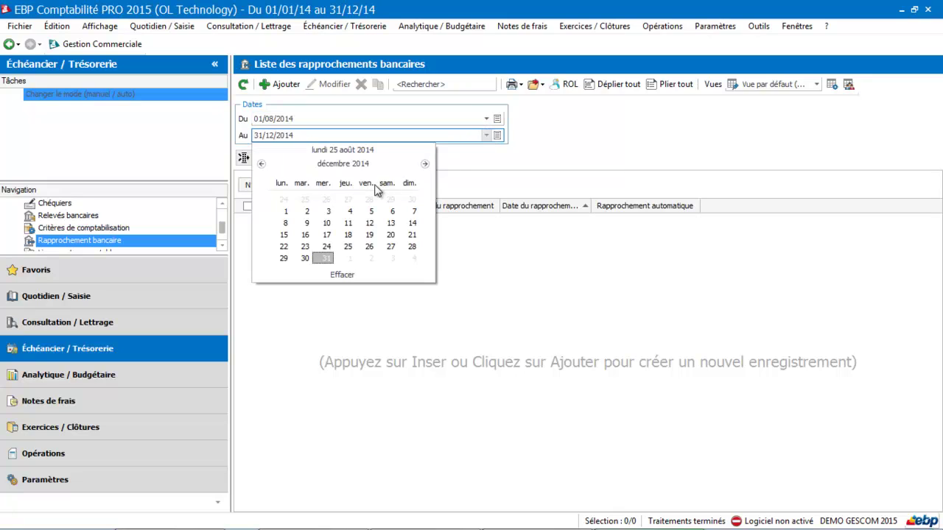
left_click(358, 169)
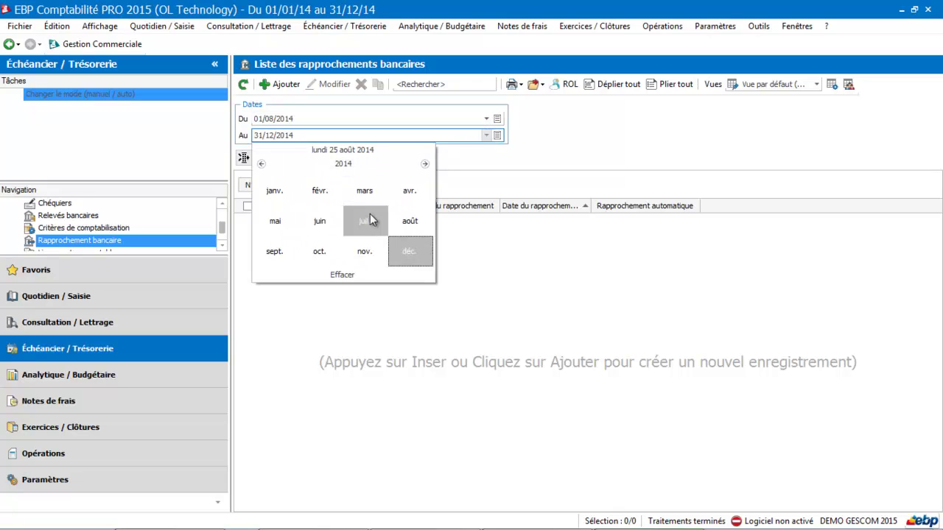
left_click(407, 221)
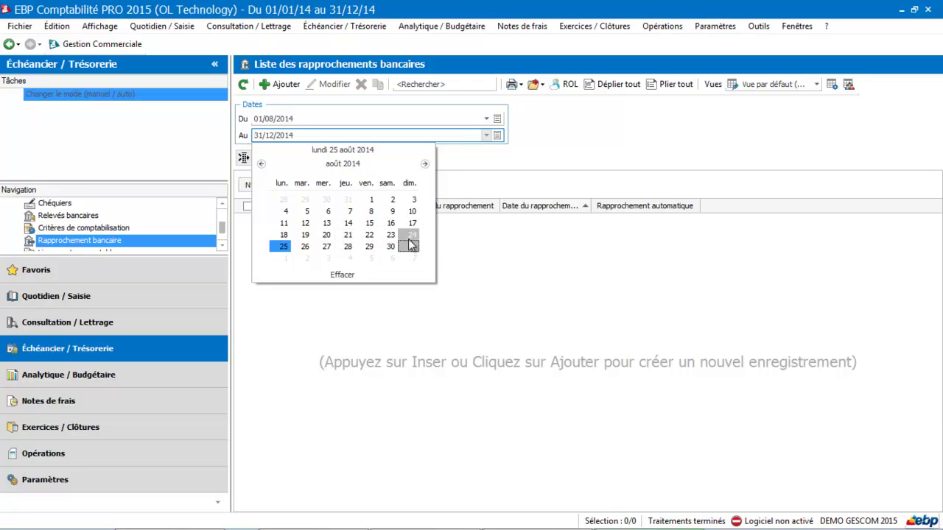
left_click(411, 246)
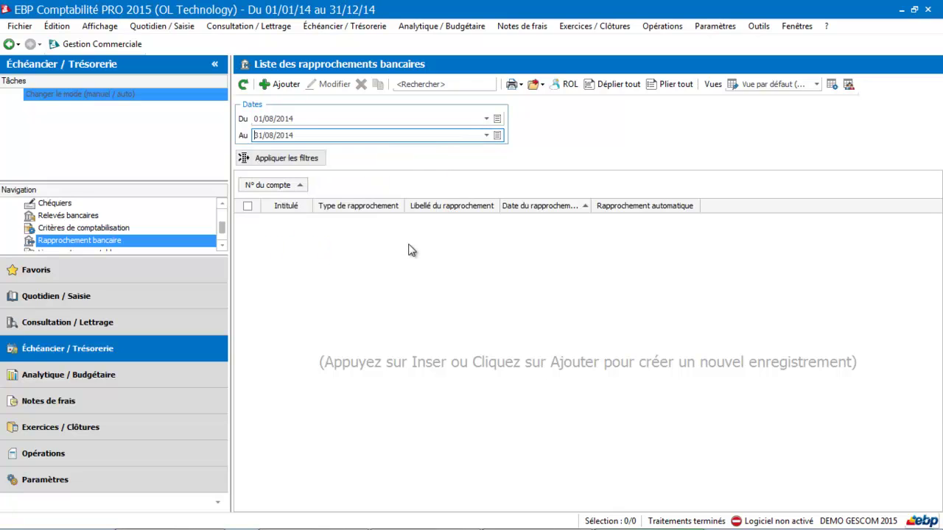
- Create a non-automatic bank reconciliation for the Banque principale account with the reconciliation date 31/08/2014
left_click(286, 86)
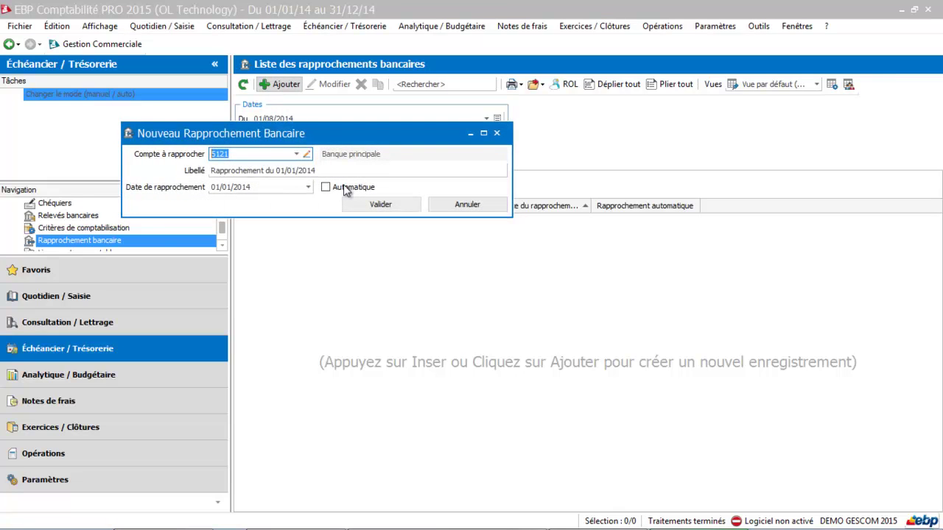
left_click(309, 189)
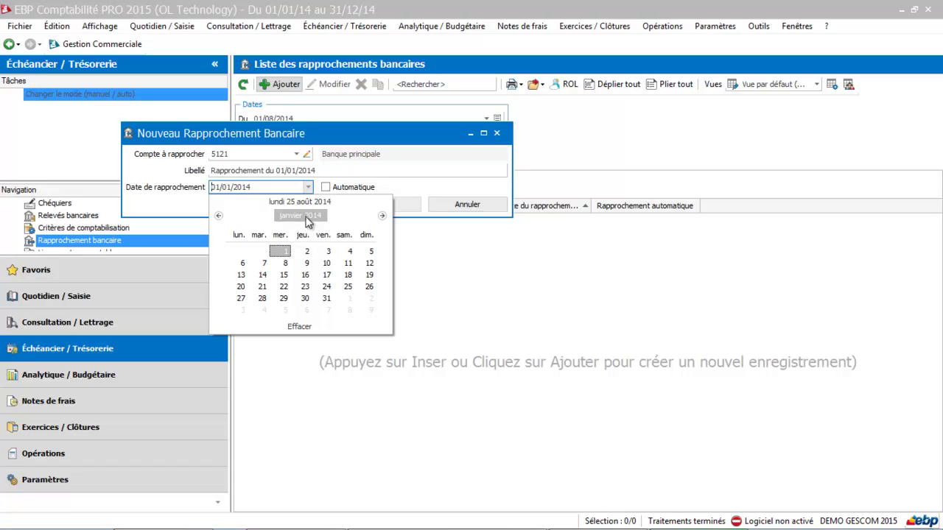
left_click(306, 217)
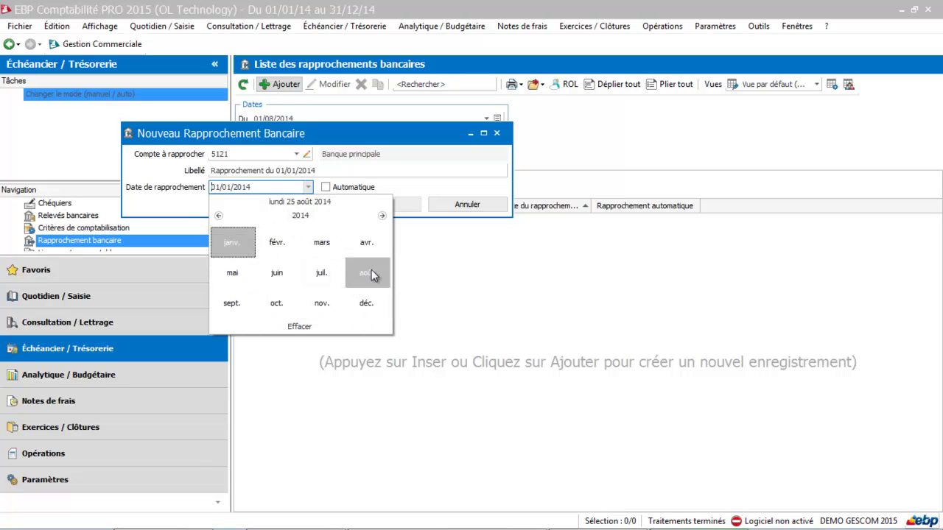
left_click(371, 269)
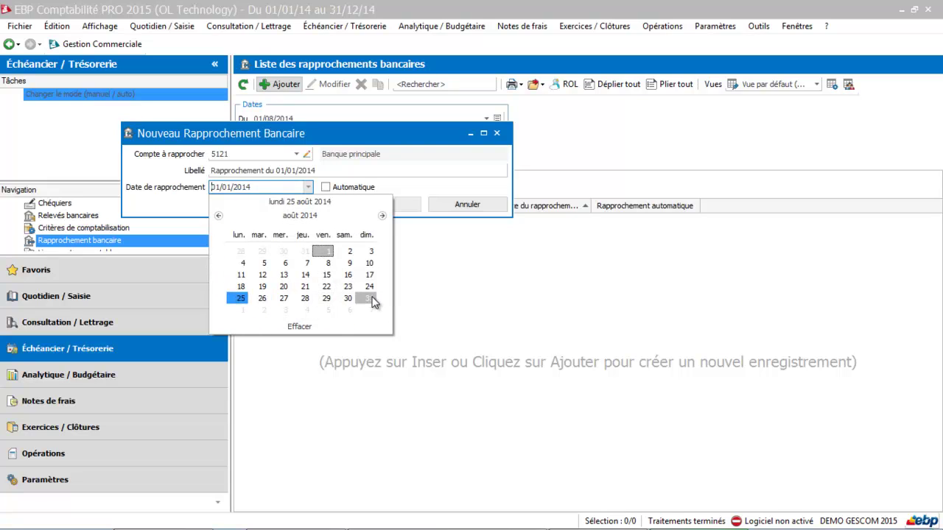
left_click(373, 300)
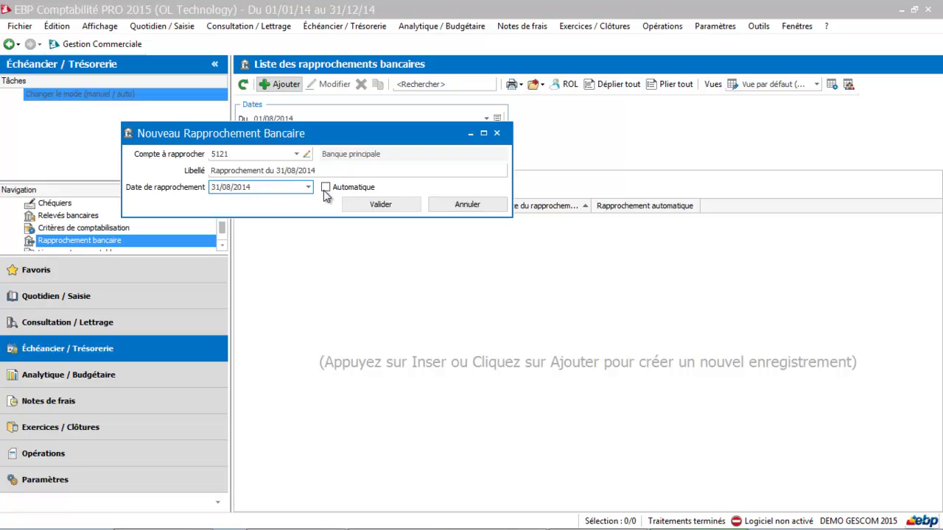
left_click(377, 207)
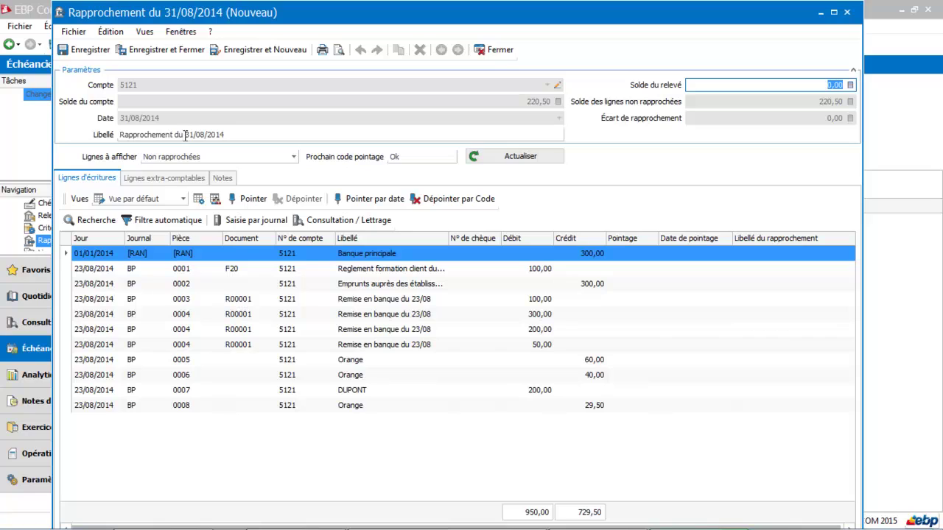
- View only the reconciled lines (Rapprochées), and return the display to the unreconciled ones (Non rapprochées)
left_click(170, 157)
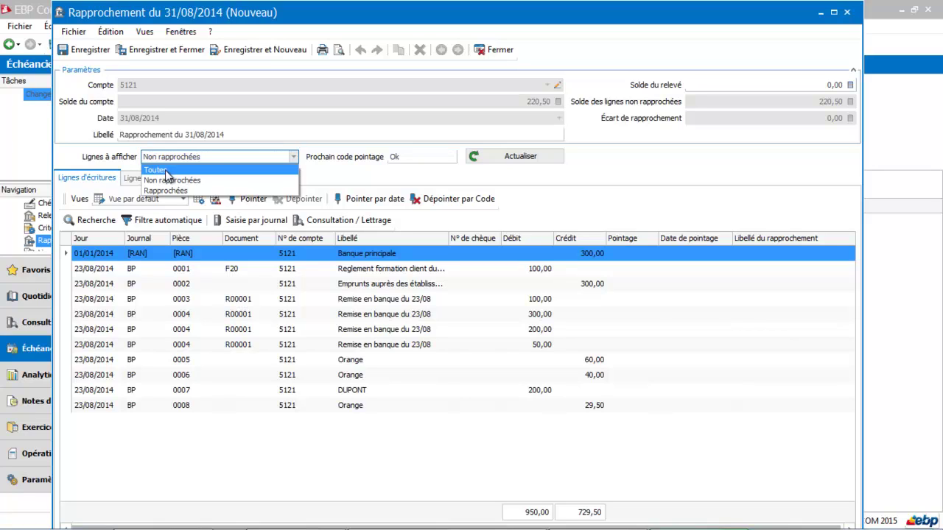
left_click(170, 191)
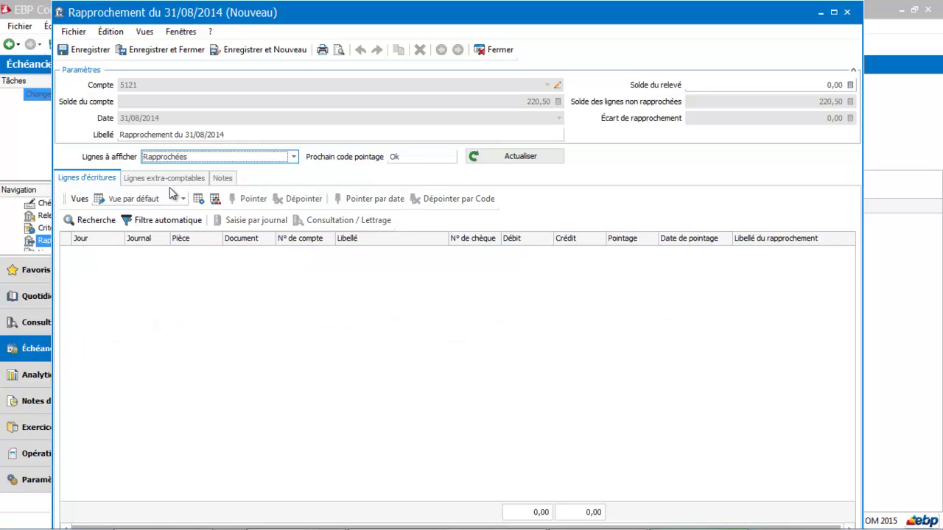
left_click(293, 157)
left_click(276, 184)
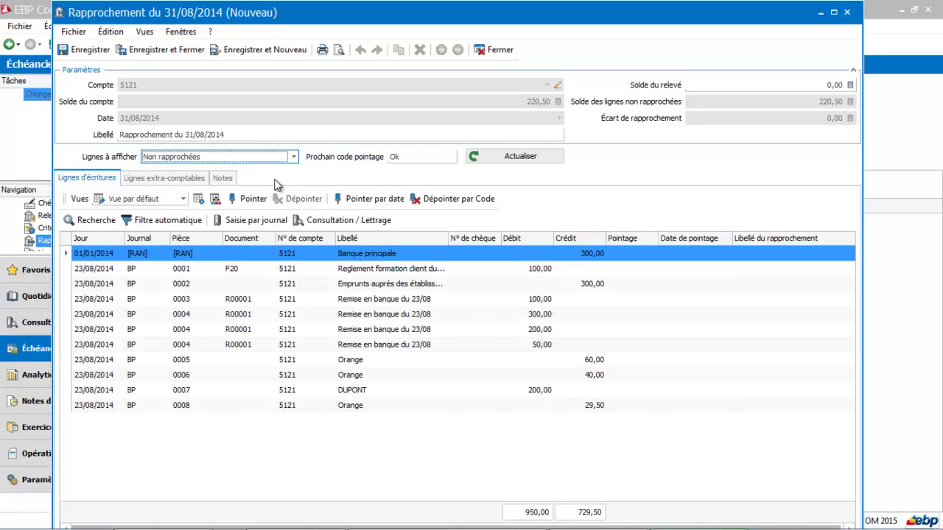
- Set the reconciliation's next pointing code to 333 and the statement balance to 1000
left_click(442, 158)
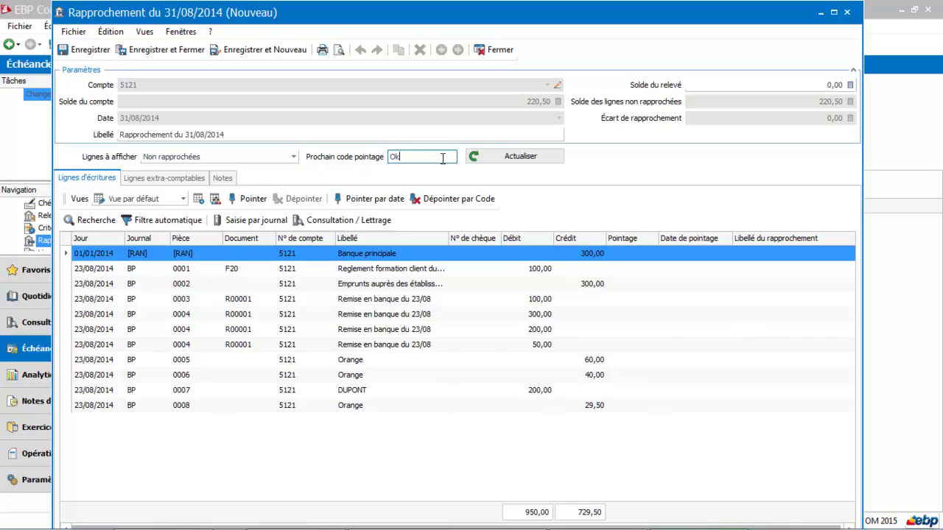
double_click(443, 158)
key("BackSpace")
type("333")
left_click(795, 85)
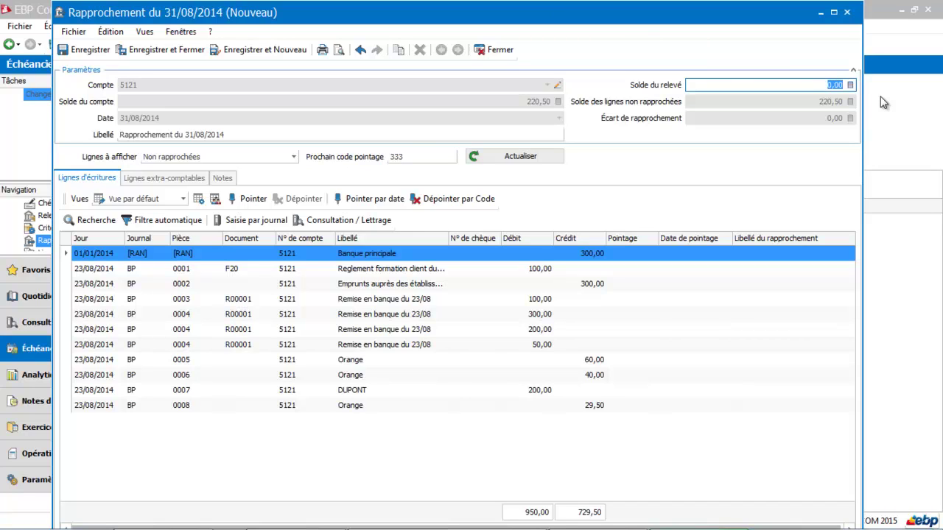
type("1000")
key("Tab")
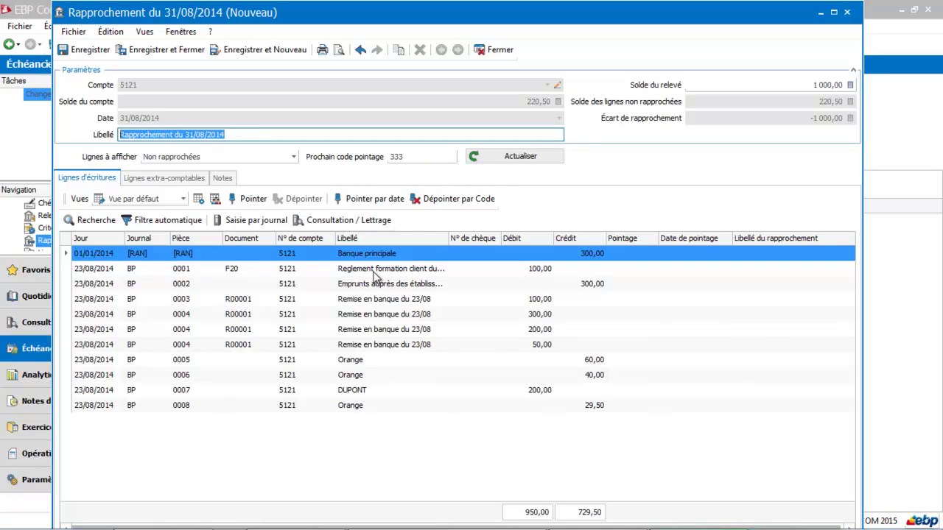
- Point the F20 client payment, the 300,00 bank deposit and the 60,00 Orange entry, and display all lines (Toutes)
double_click(424, 270)
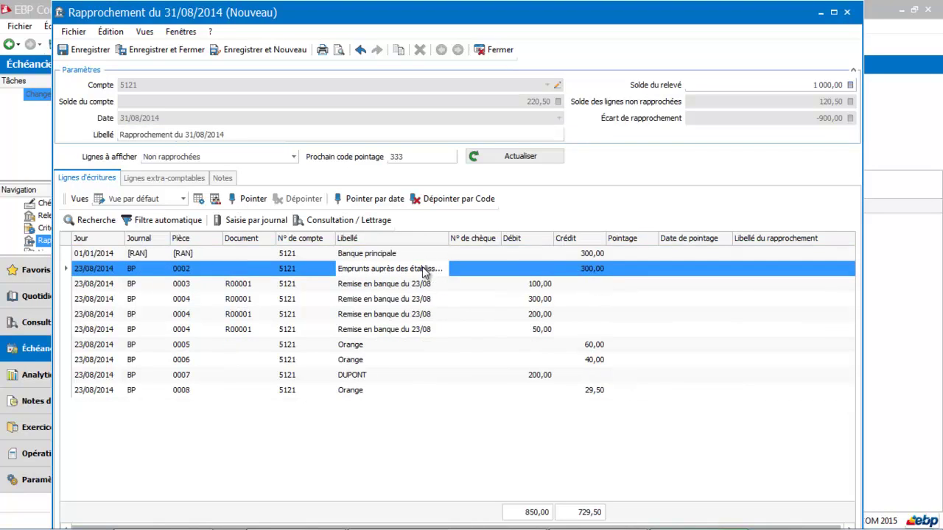
double_click(396, 301)
double_click(372, 332)
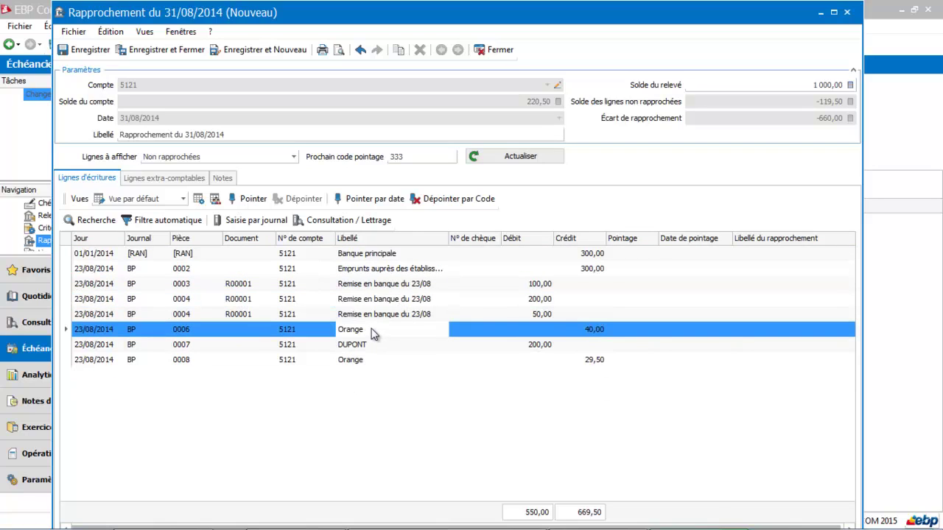
left_click(280, 158)
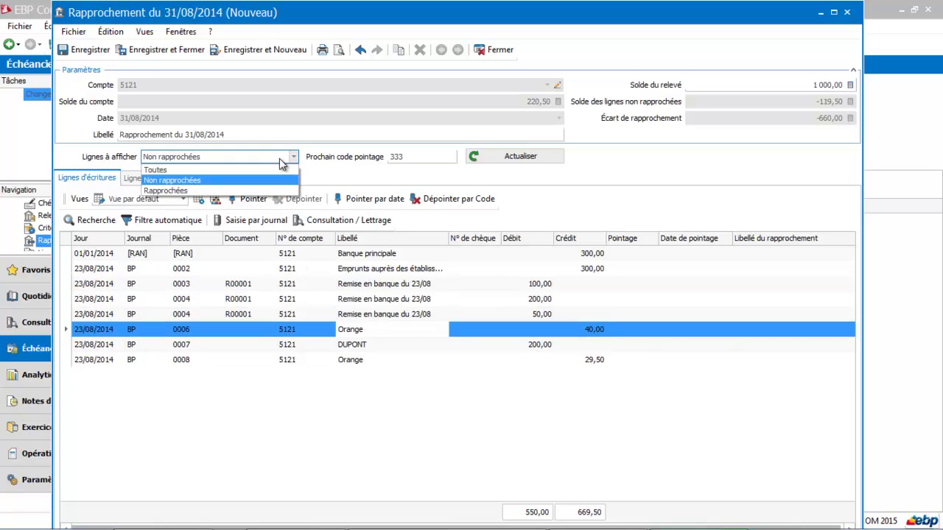
left_click(276, 170)
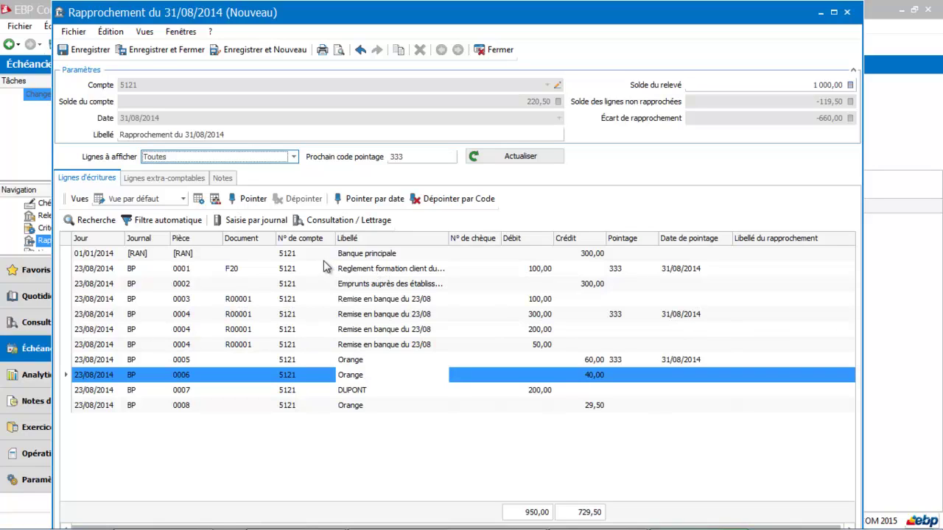
- Examine the F20 client payment in its journal and in the account's Consultation / Lettrage view, closing each window
left_click(318, 271)
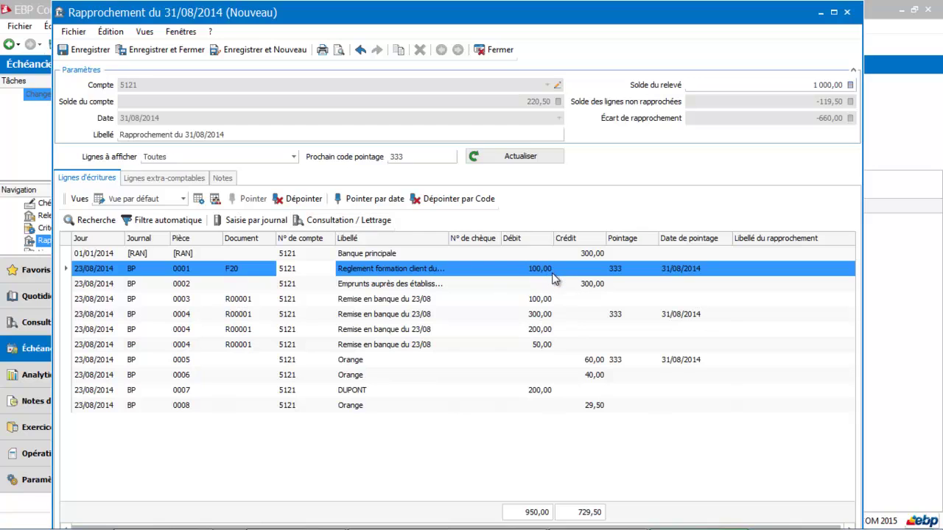
left_click(285, 220)
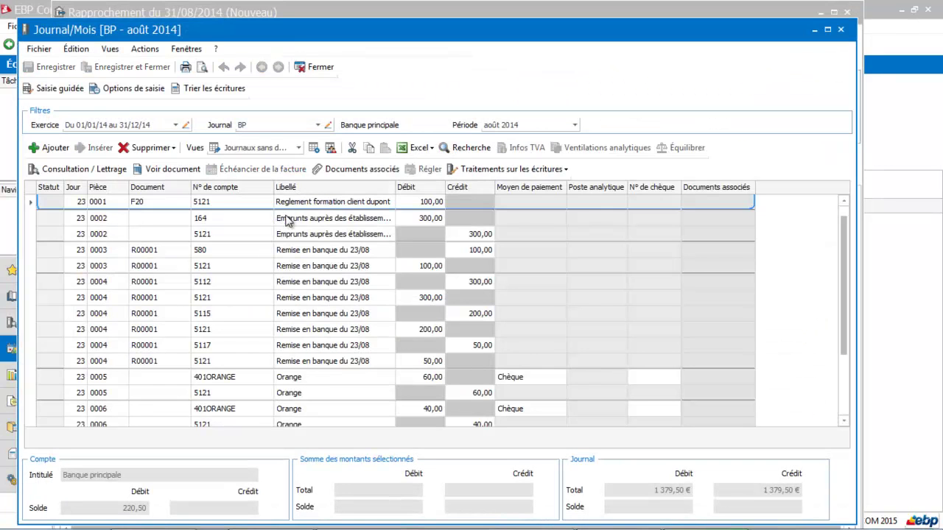
left_click(321, 67)
left_click(369, 225)
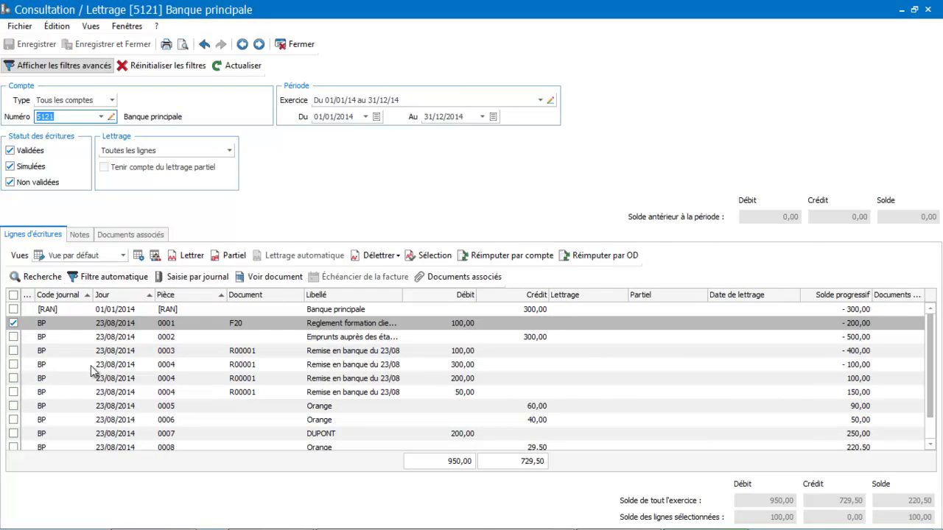
left_click(292, 45)
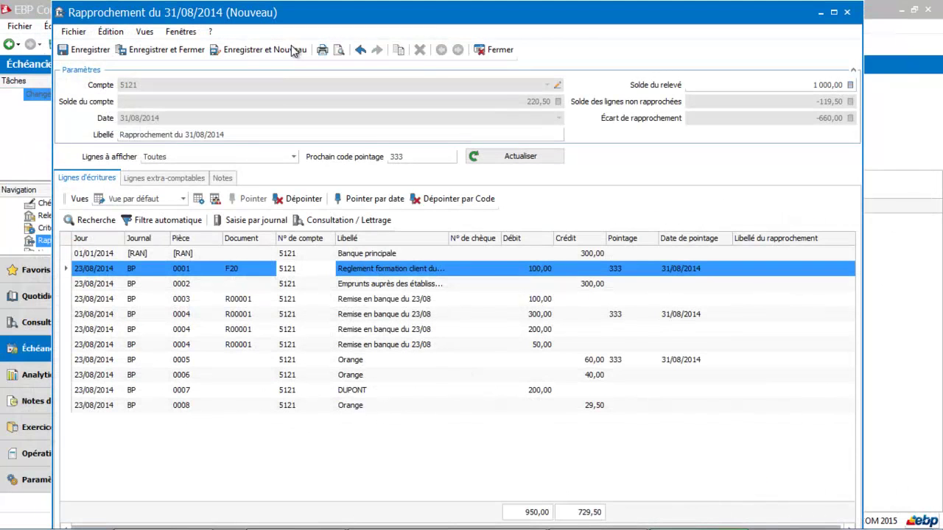
- From the 29,50 Orange line, open the bank journal entry and add a new line on account 627 (Services bancaires et assimilés)
left_click(286, 407)
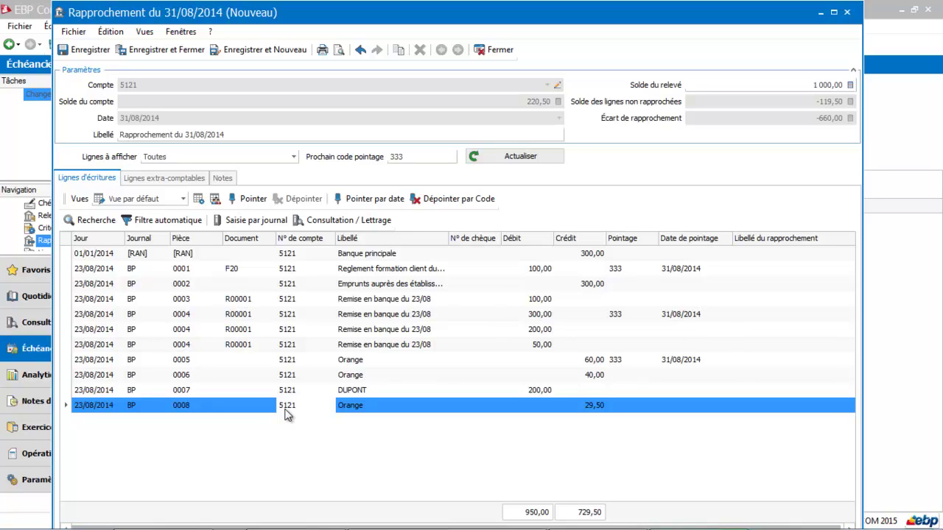
left_click(260, 219)
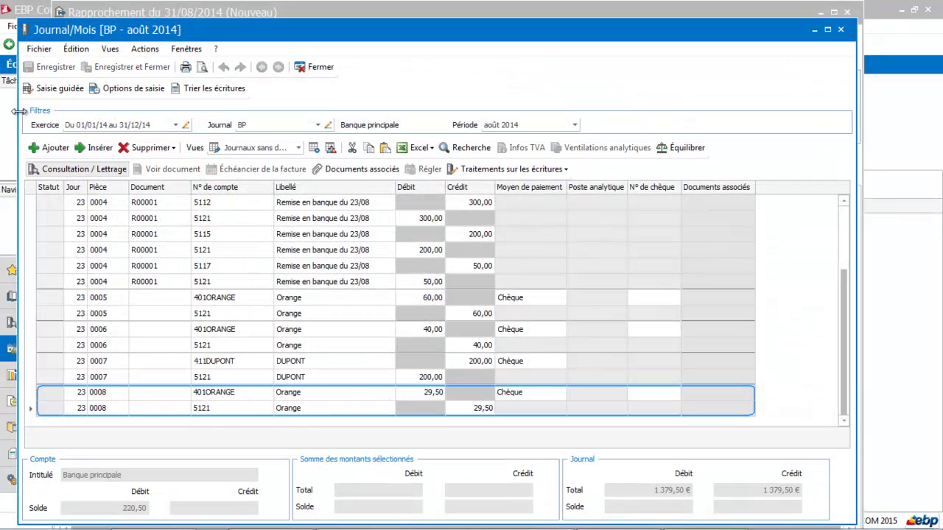
left_click(46, 148)
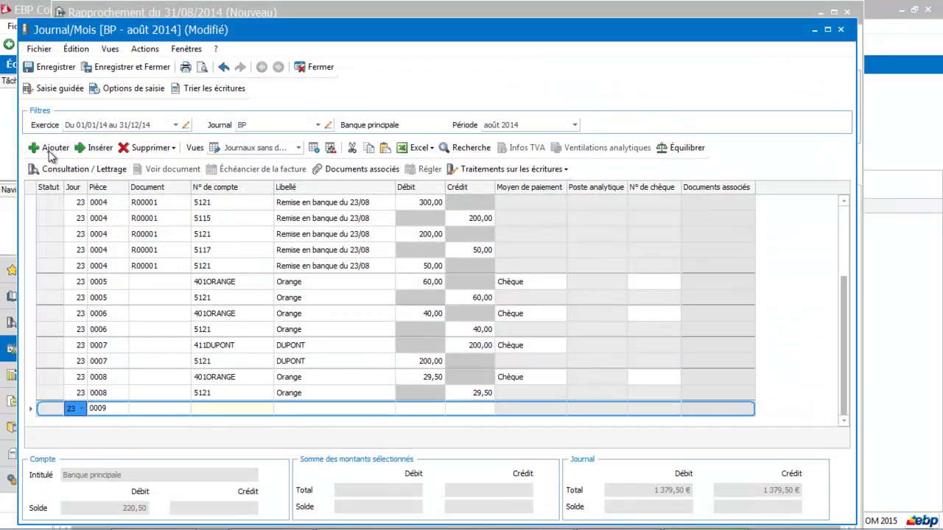
left_click(220, 411)
type("627")
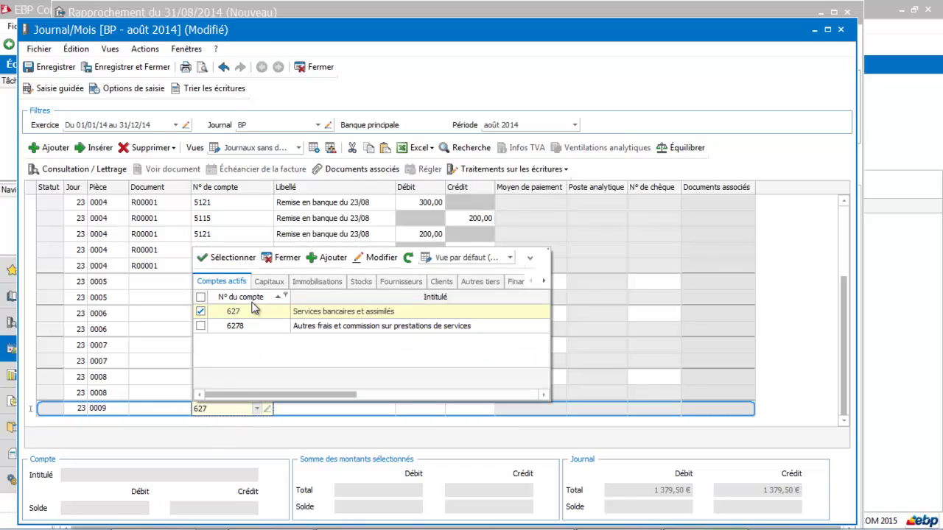
double_click(254, 314)
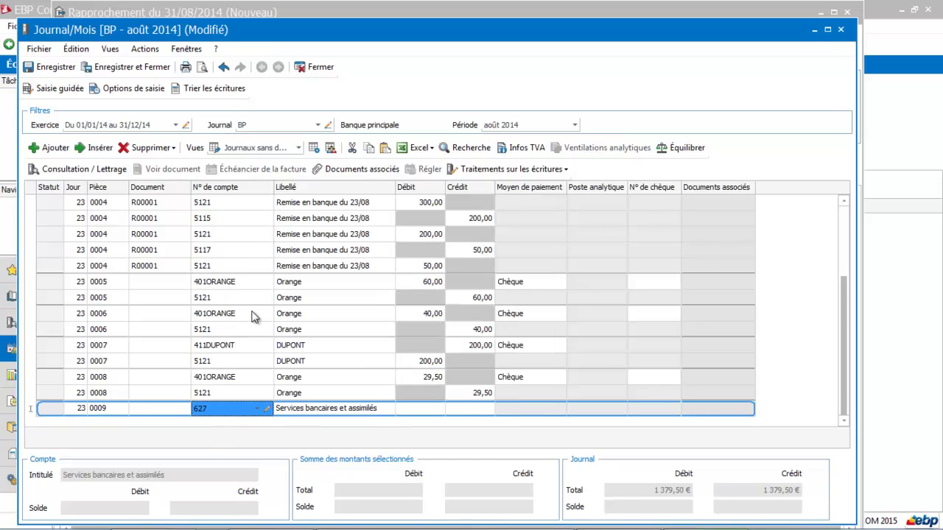
- Enter a 10,00 debit on the bank services line, generate its counterpart on account 5121, and save and close the journal
left_click(428, 408)
type("10")
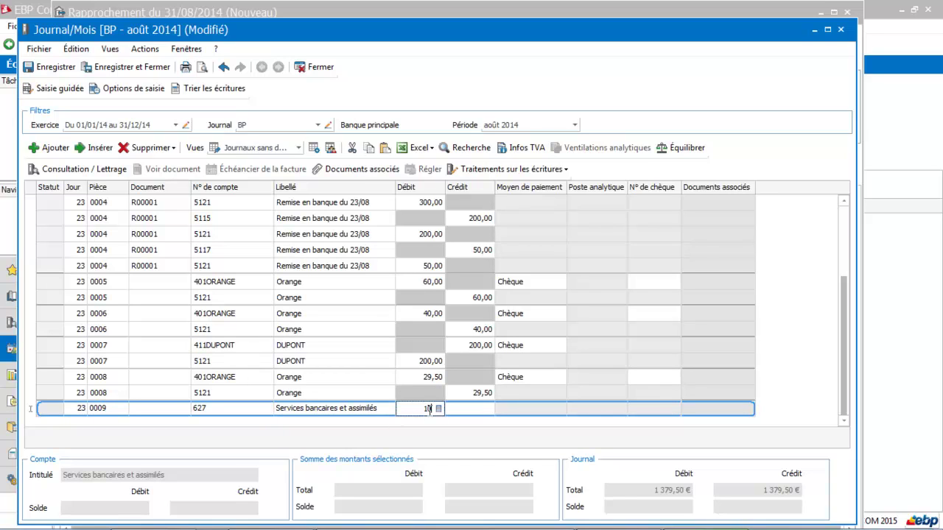
key("Return")
key("Return")
key("Return")
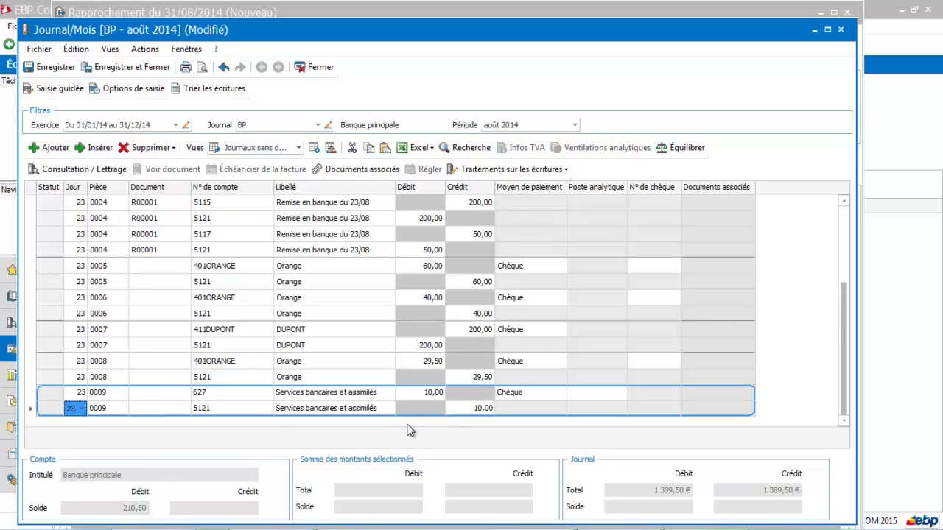
left_click(147, 67)
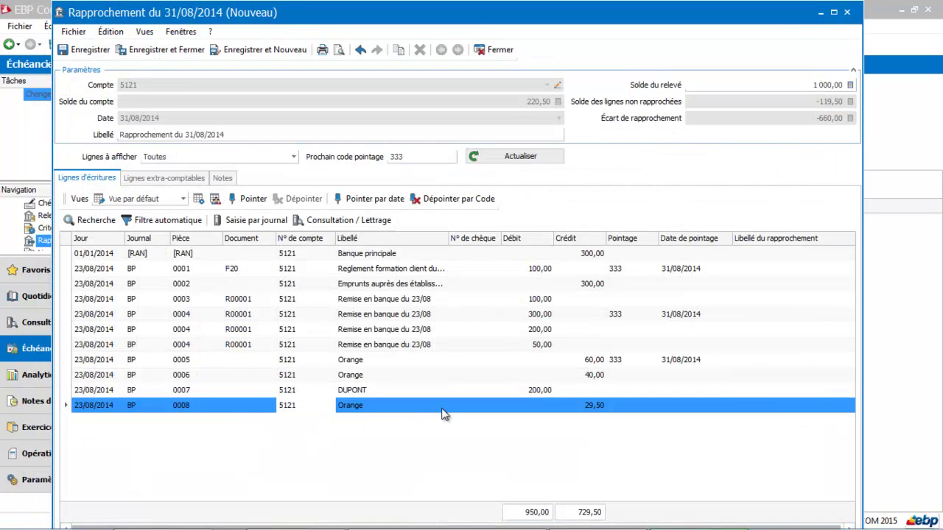
- Save and close the 31/08/2014 reconciliation, and reopen it from the list of bank reconciliations
left_click(96, 52)
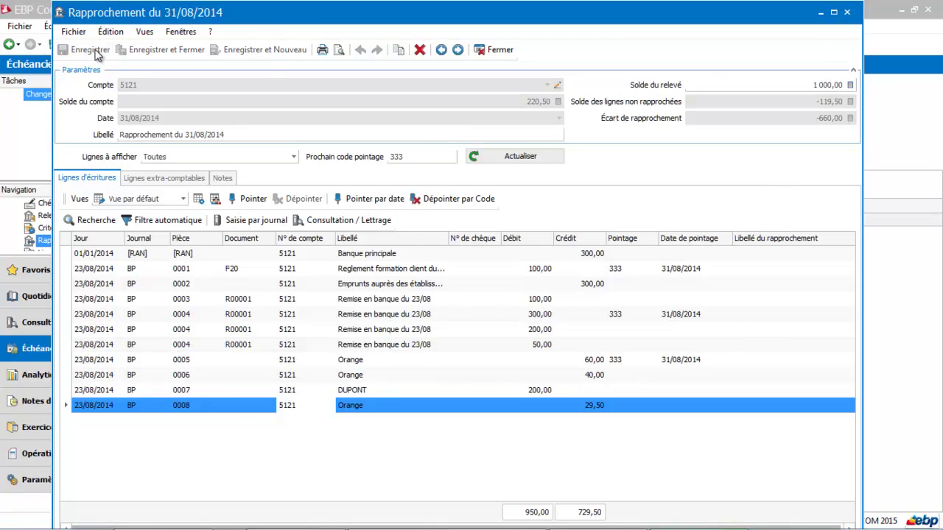
left_click(494, 52)
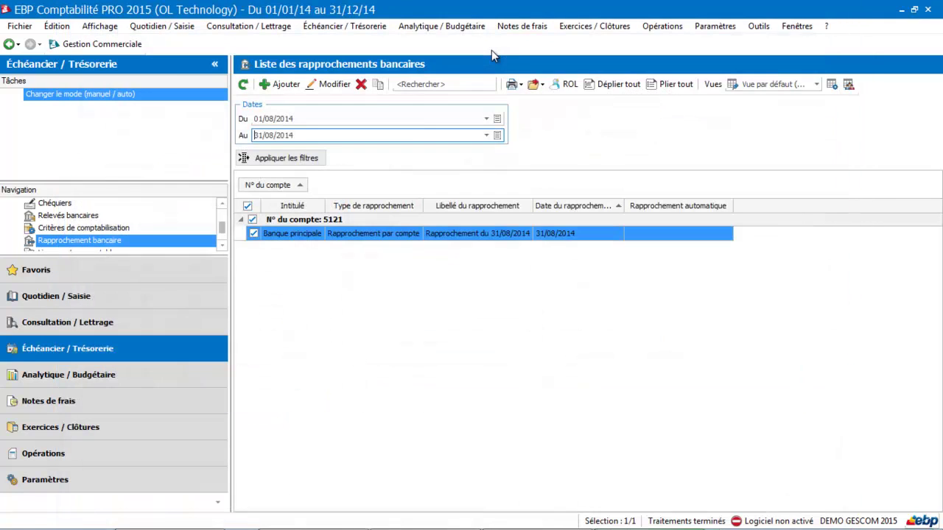
left_click(381, 234)
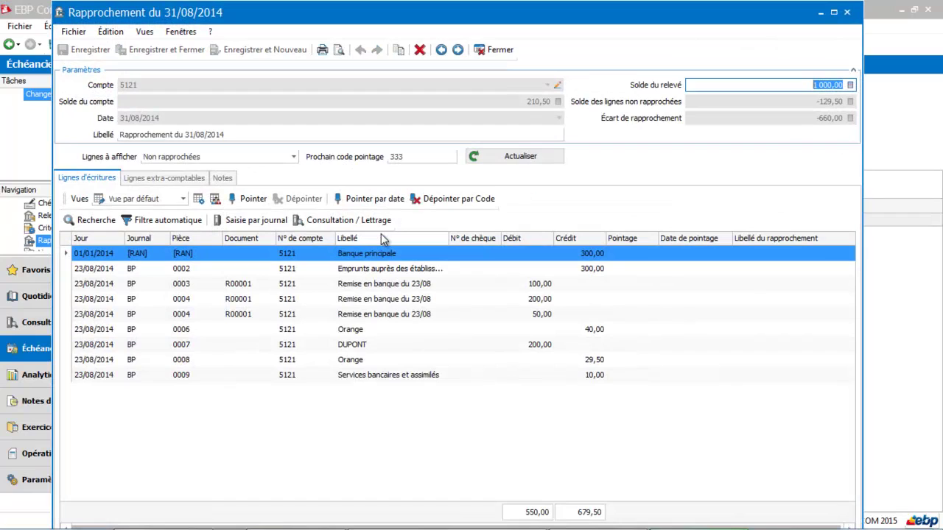
- Point the 10,00 Services bancaires et assimilés entry and display only the reconciled lines (Rapprochées)
left_click(344, 377)
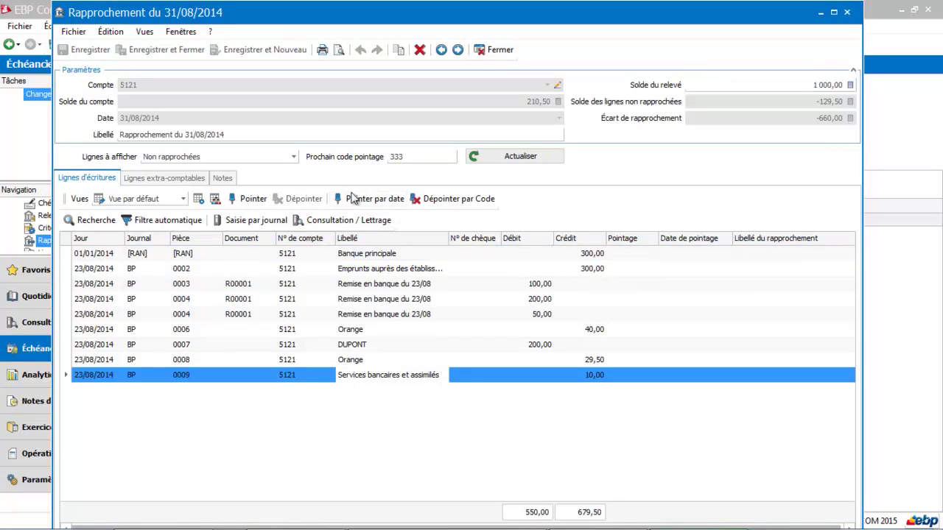
double_click(320, 377)
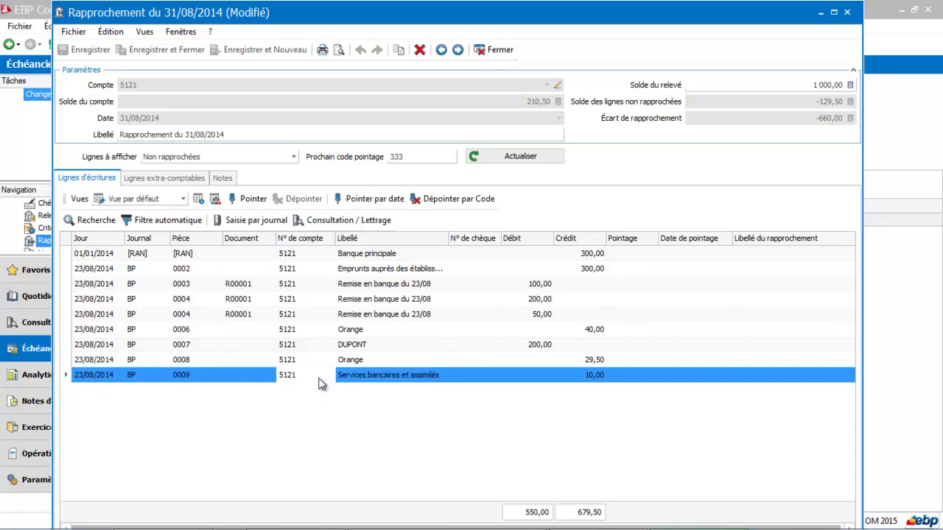
left_click(243, 156)
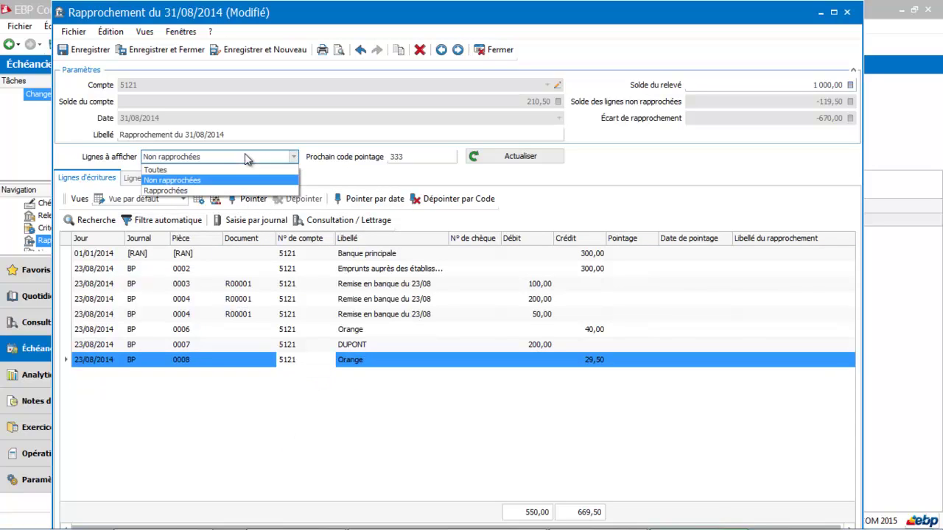
left_click(233, 191)
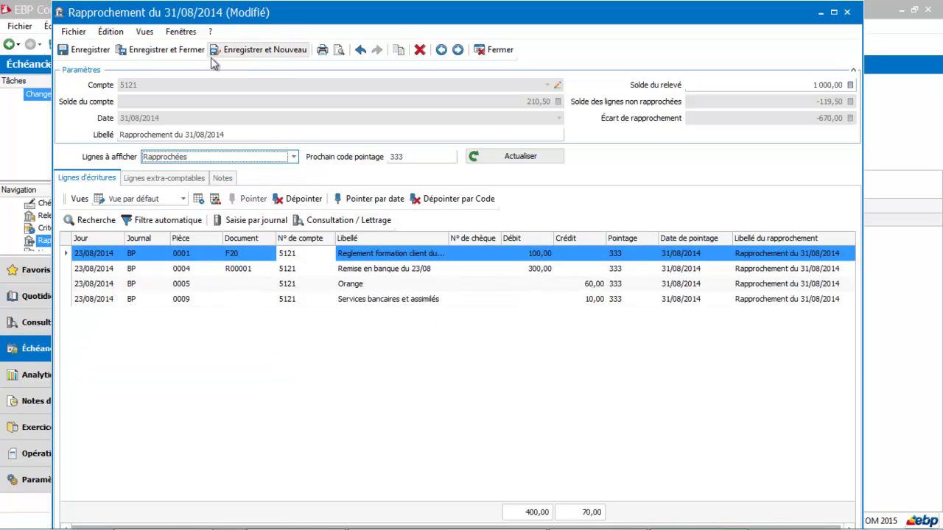
- Save the changes, preview the reconciliation report enlarged to 110%, and close the preview and the reconciliation
left_click(338, 50)
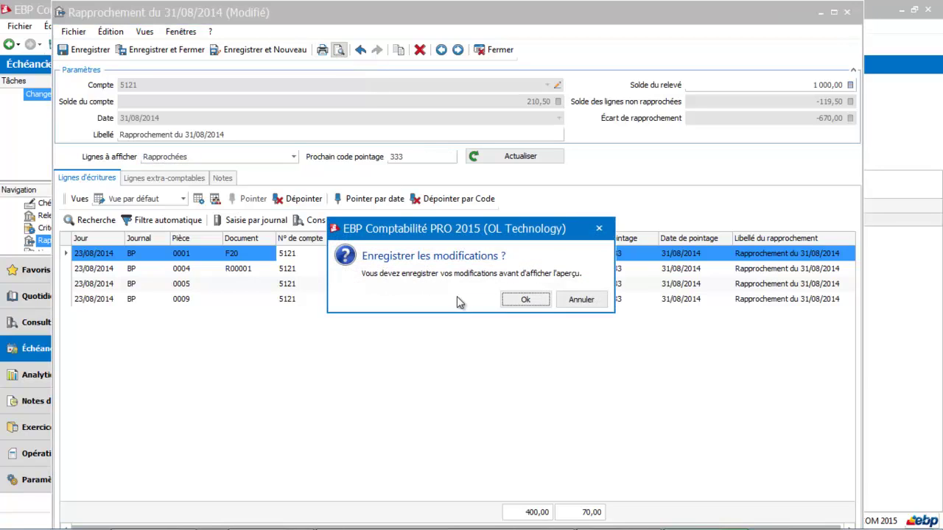
left_click(513, 300)
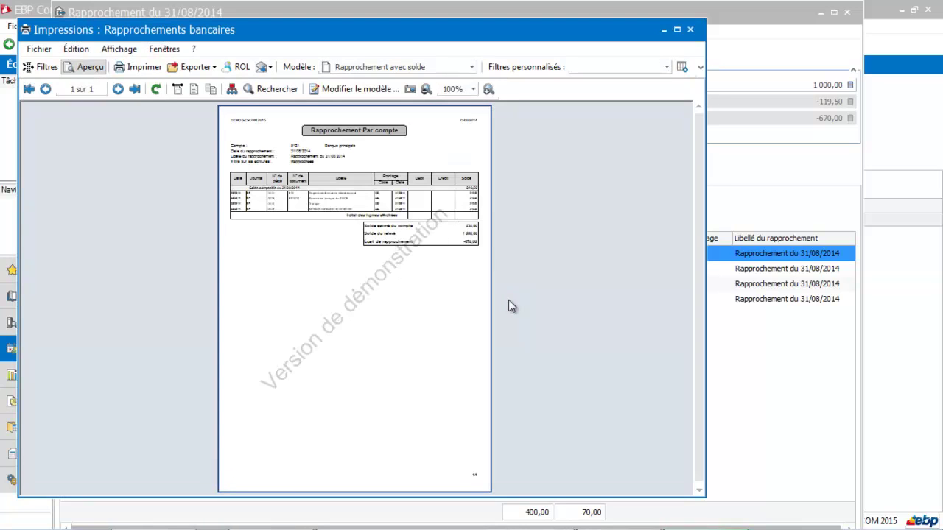
left_click(489, 89)
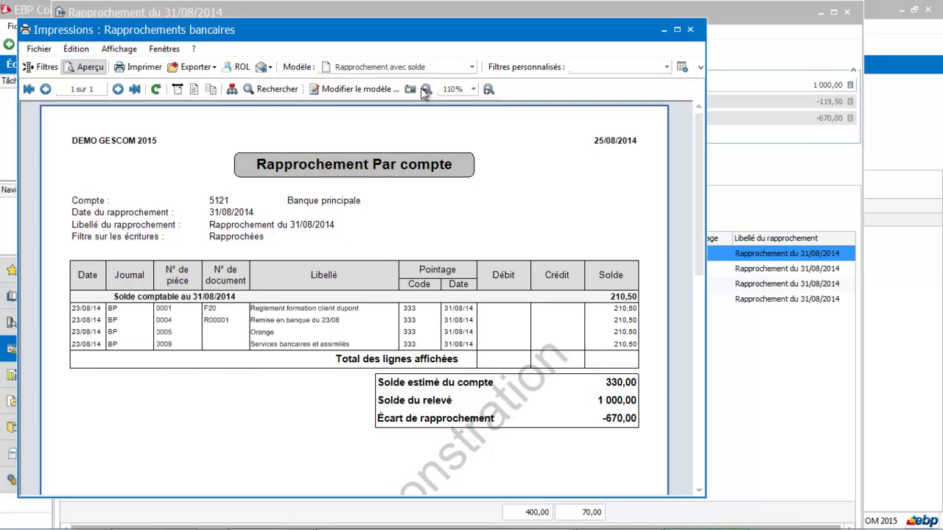
left_click(690, 31)
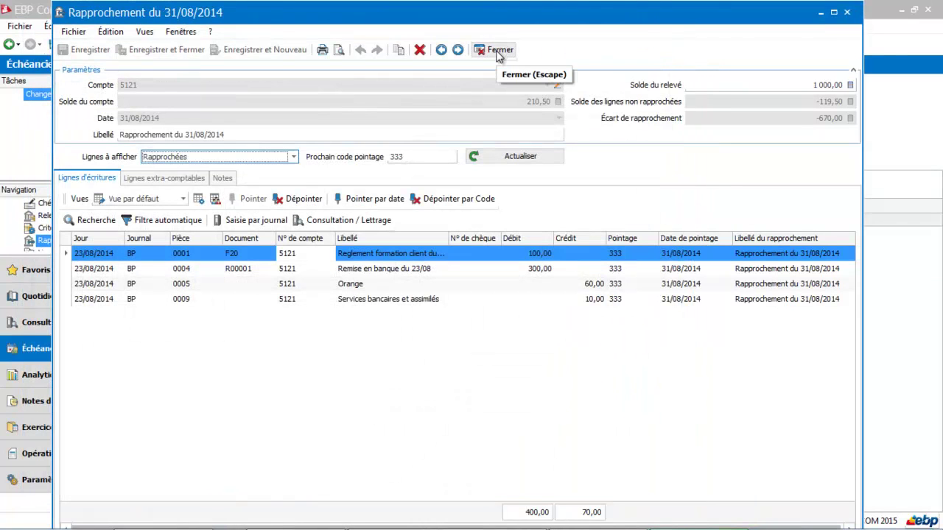
left_click(498, 51)
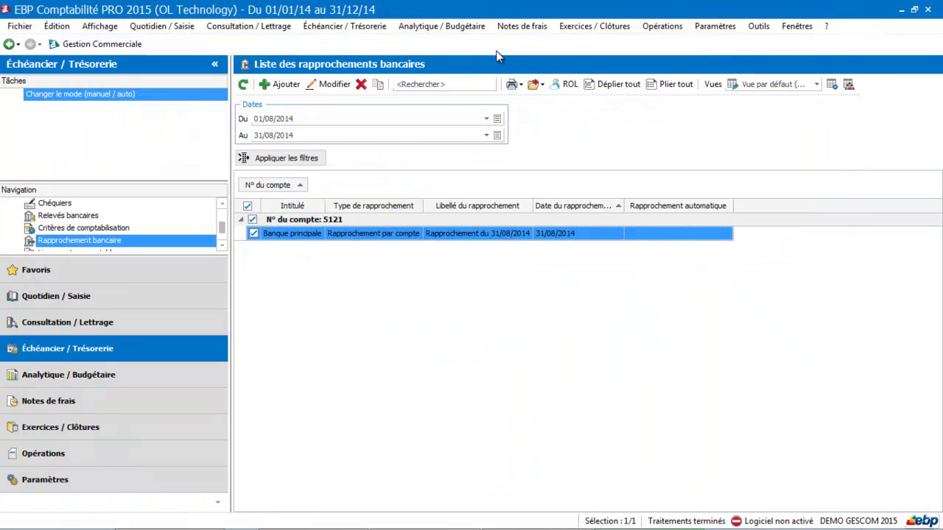